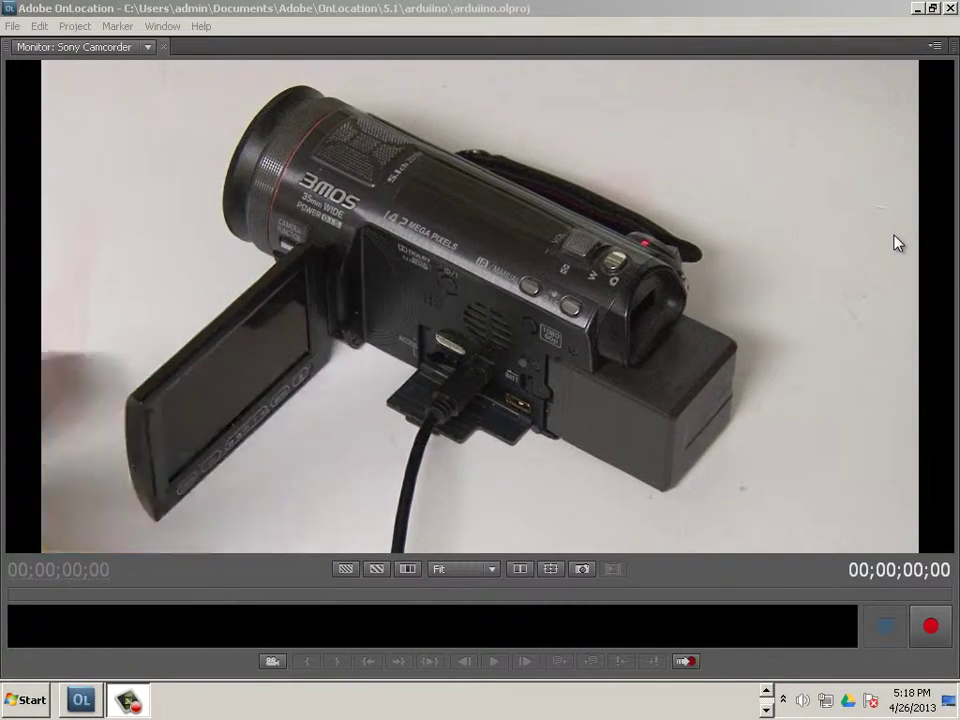
Open the AVCHD > BDMV > STREAM folder on the CAM_MEM (J:) card from Computer
click(30, 700)
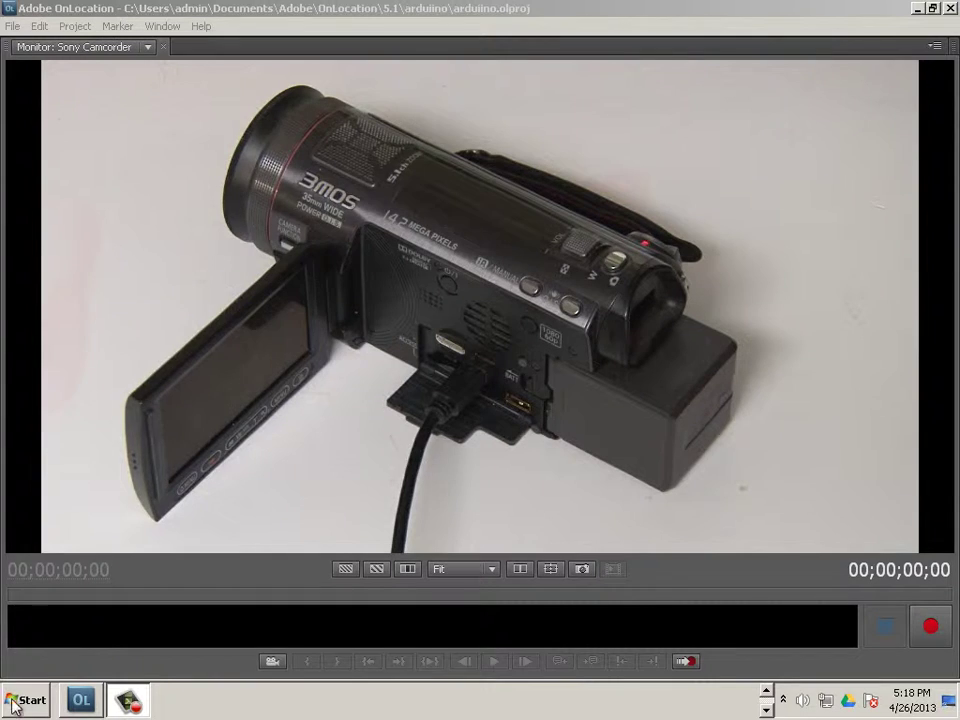
click(349, 401)
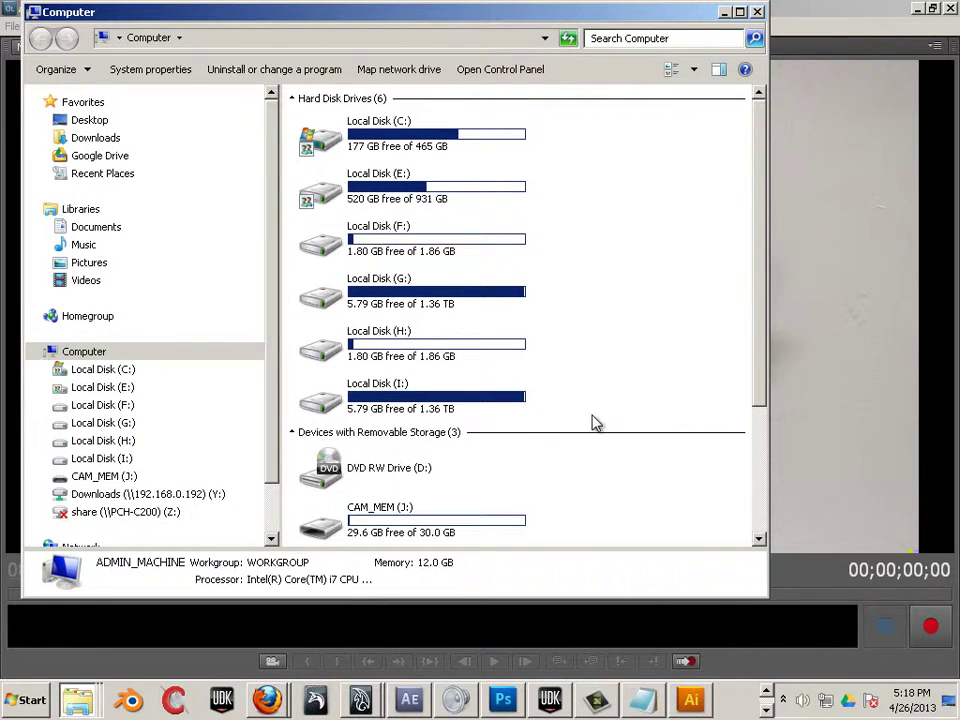
scroll(760, 435, down, 4)
click(328, 362)
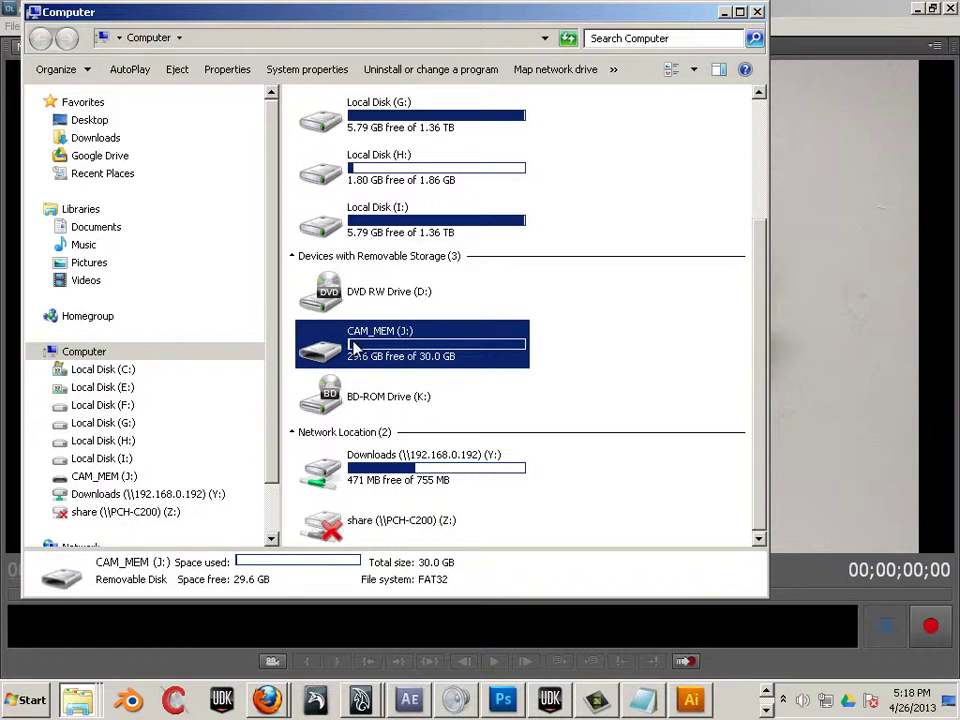
double_click(328, 360)
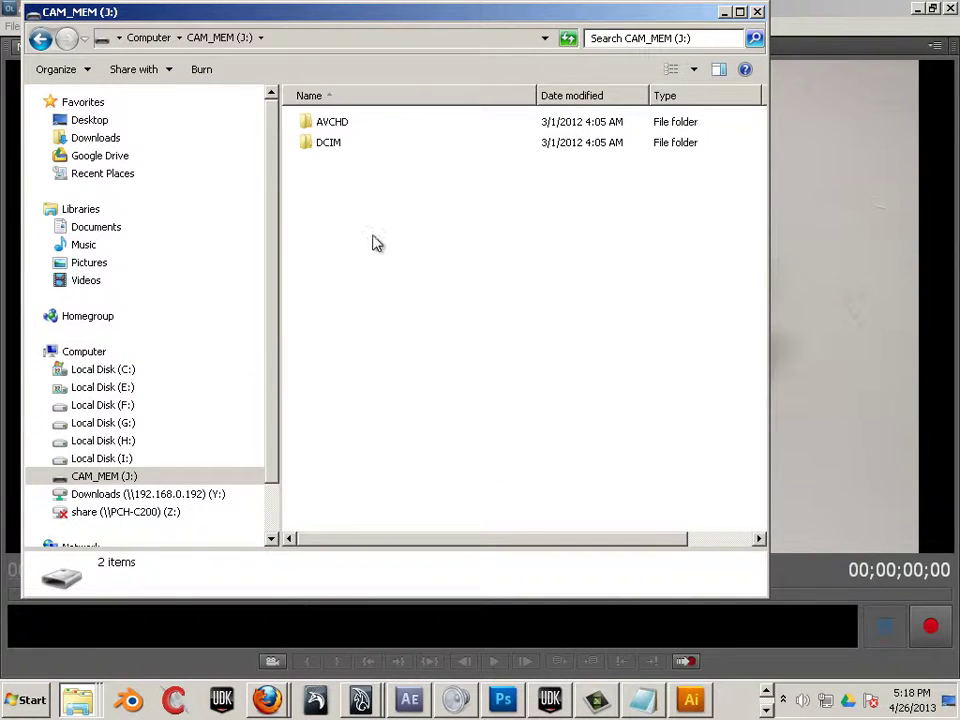
double_click(336, 124)
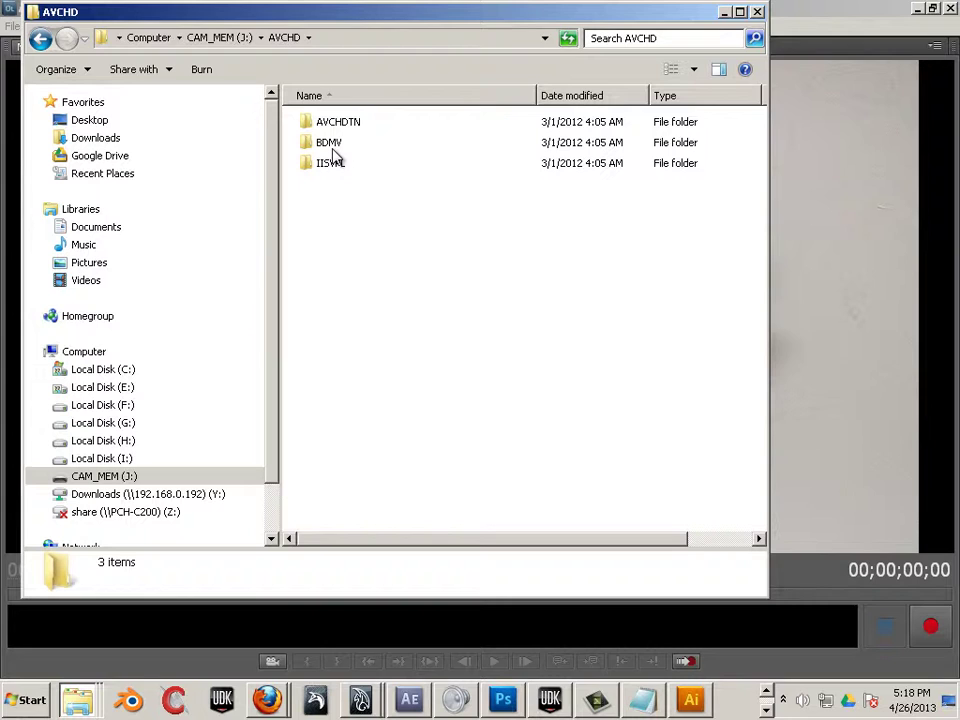
click(334, 153)
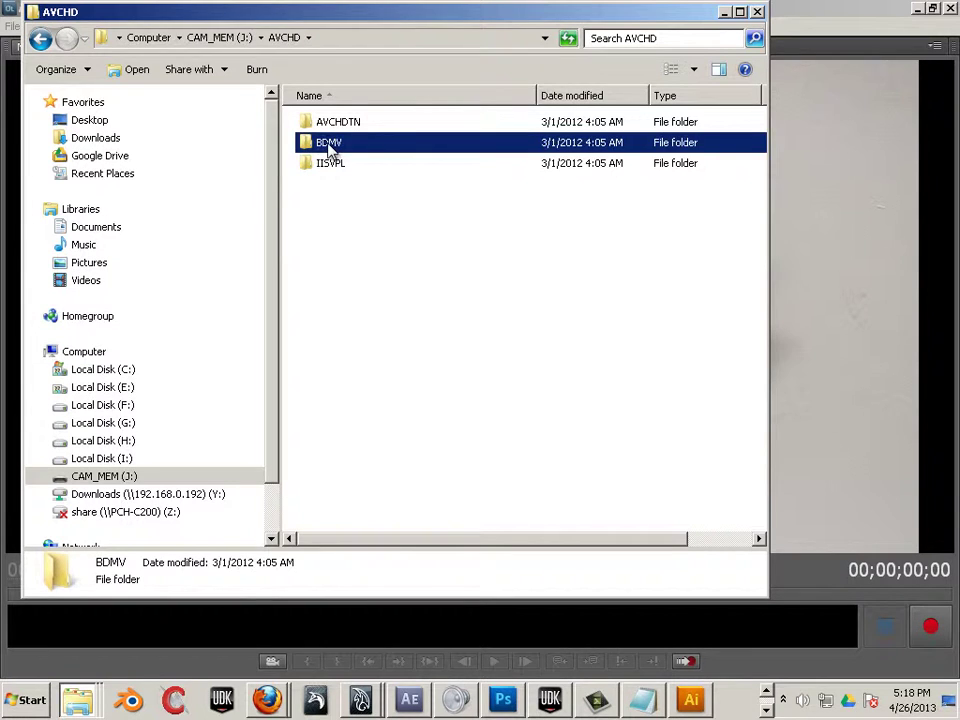
double_click(332, 145)
click(326, 168)
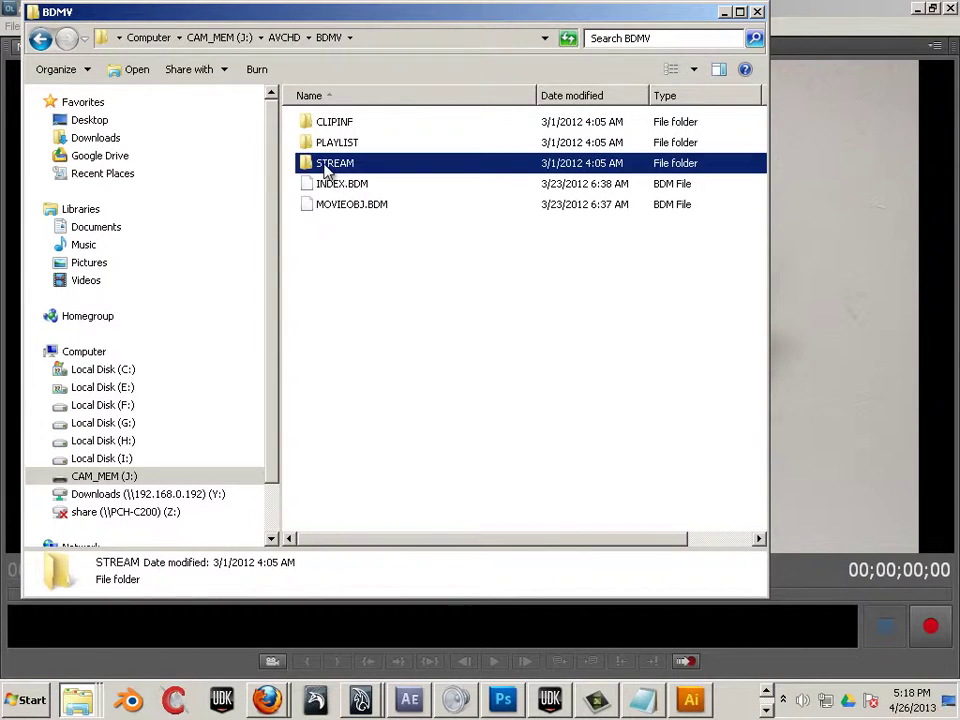
double_click(326, 168)
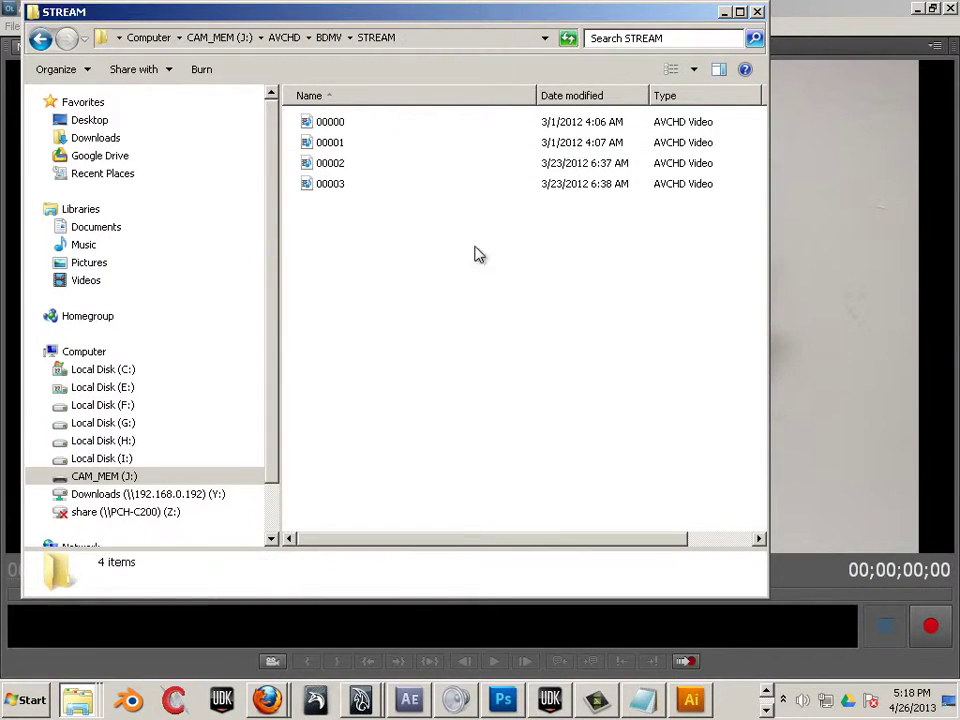
Copy the 00003 video clip
click(306, 186)
right_click(311, 194)
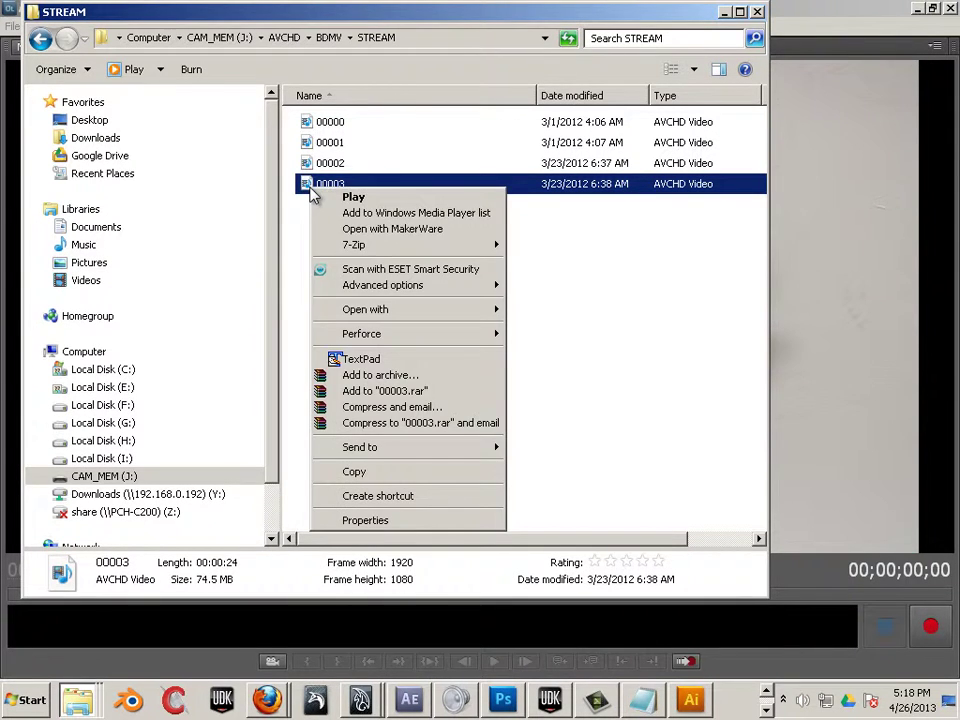
click(410, 472)
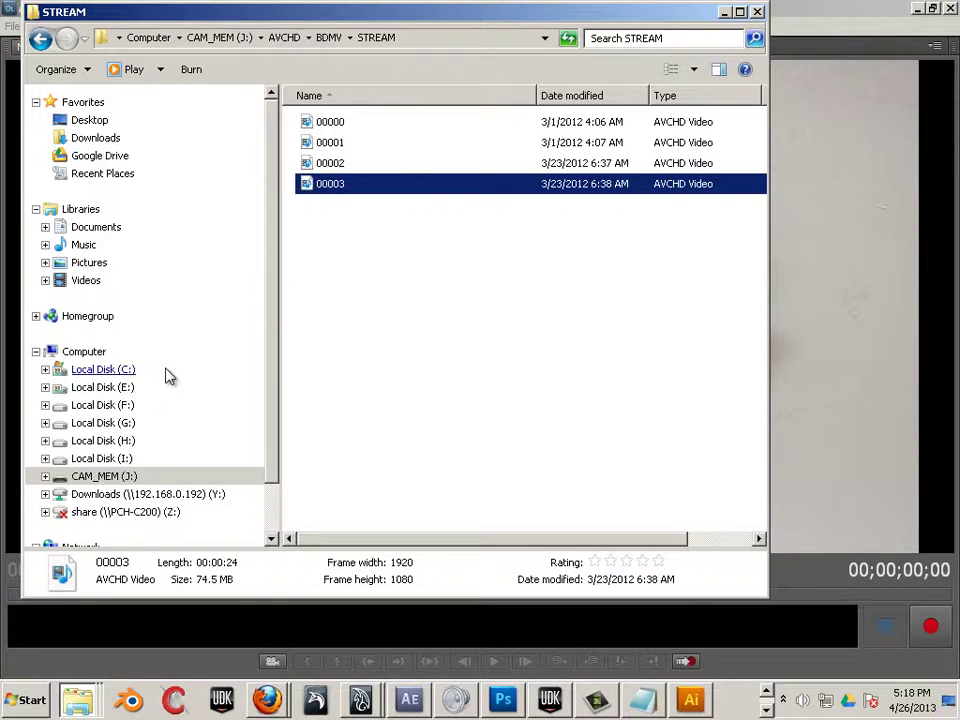
Paste the copied 00003 clip into the learn AA folder on the Desktop
drag(274, 291, 276, 403)
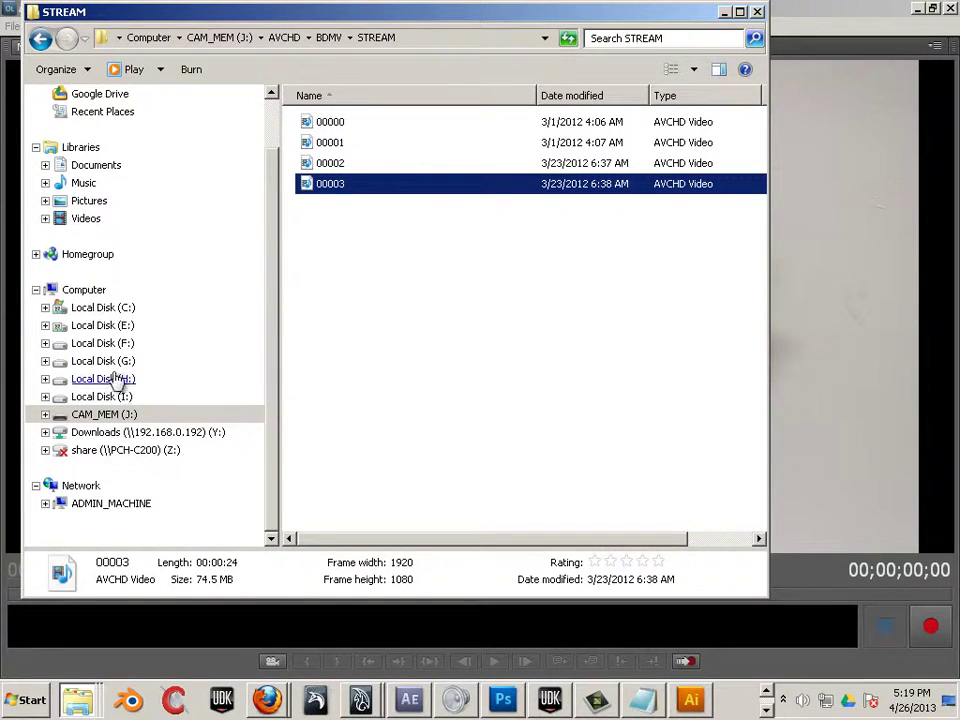
drag(274, 291, 277, 229)
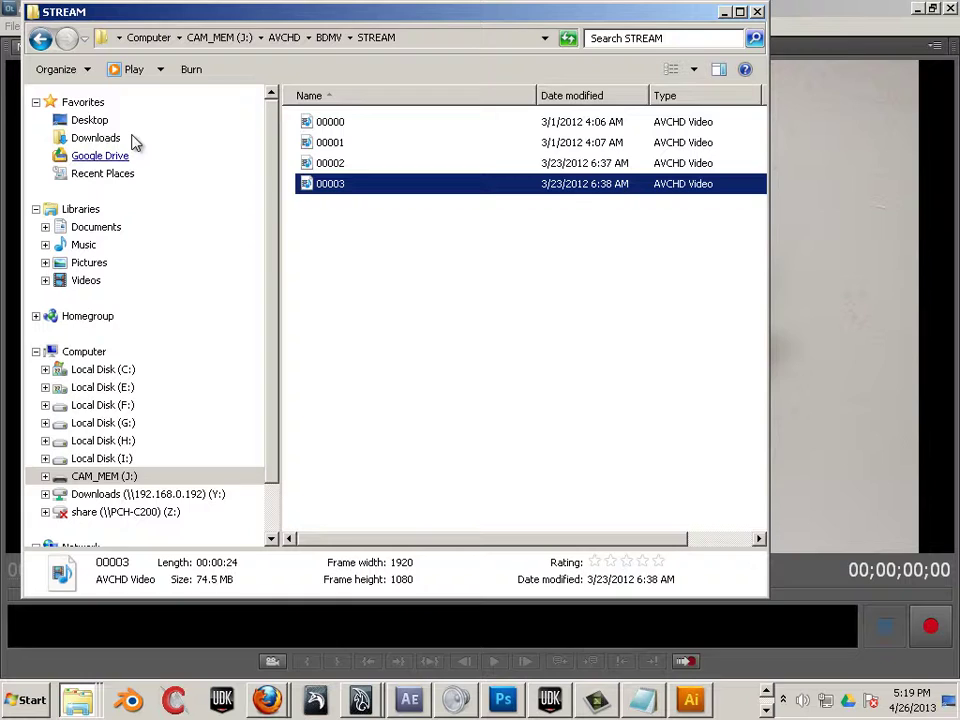
click(94, 122)
click(505, 318)
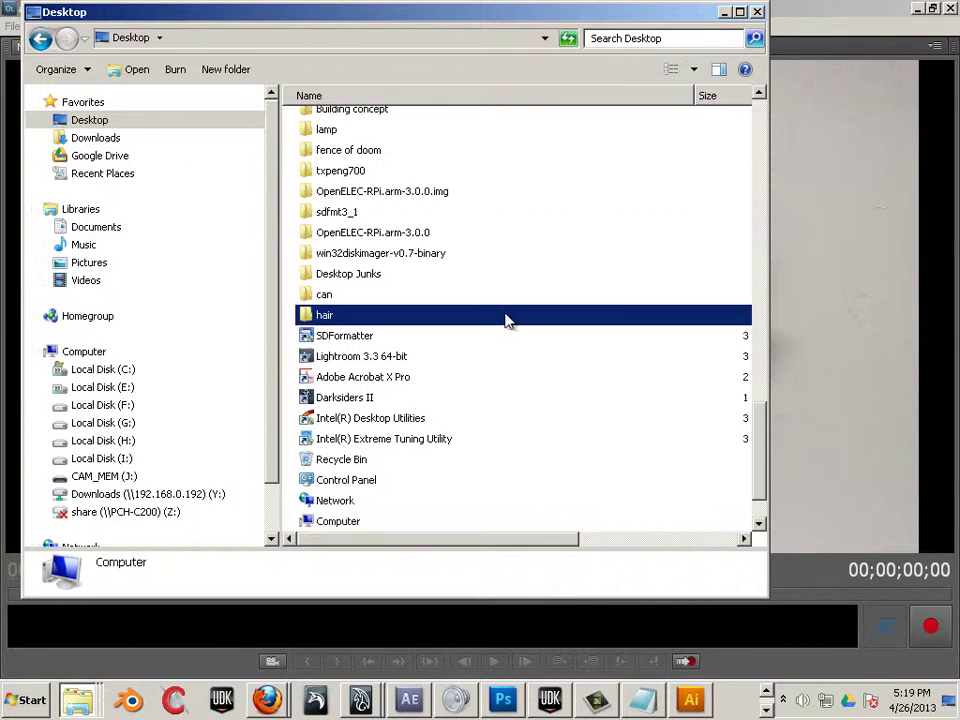
scroll(500, 320, up, 4)
scroll(494, 320, up, 3)
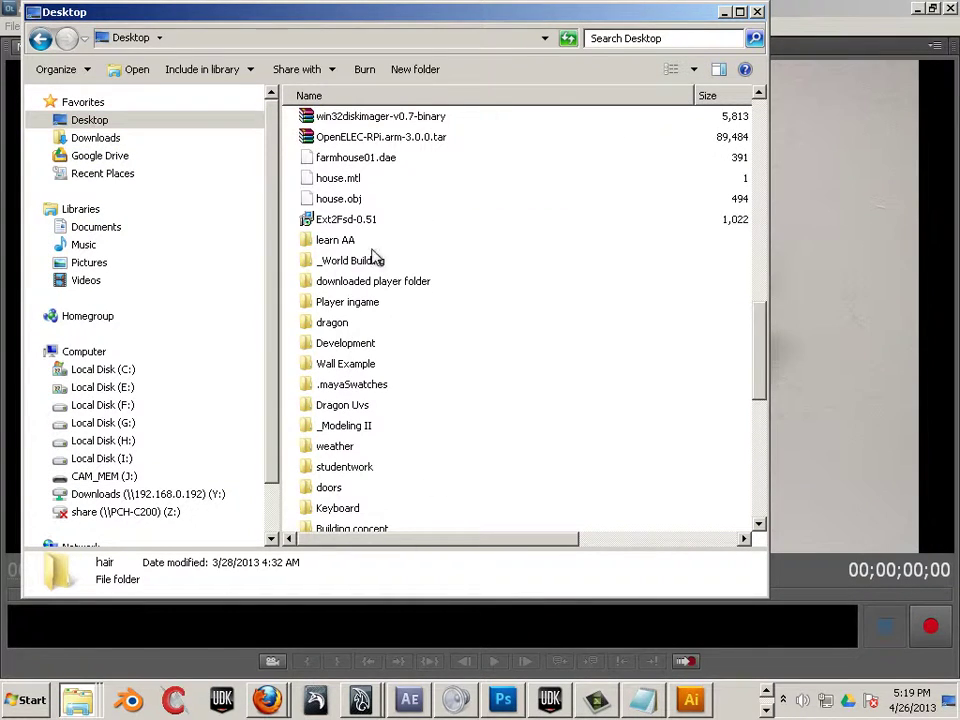
double_click(340, 240)
right_click(432, 335)
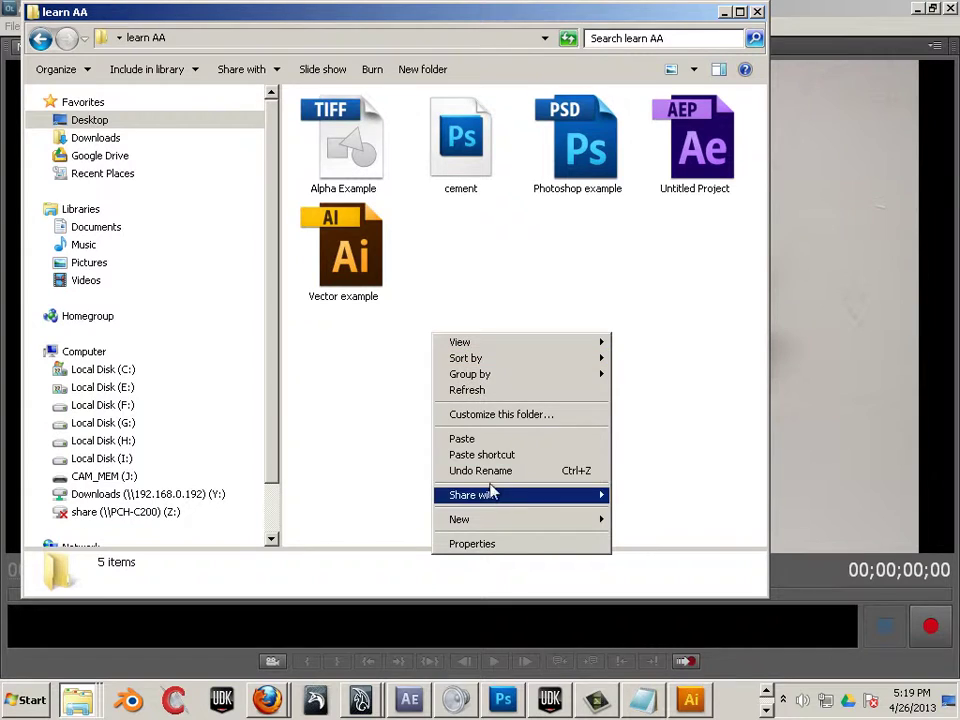
click(490, 439)
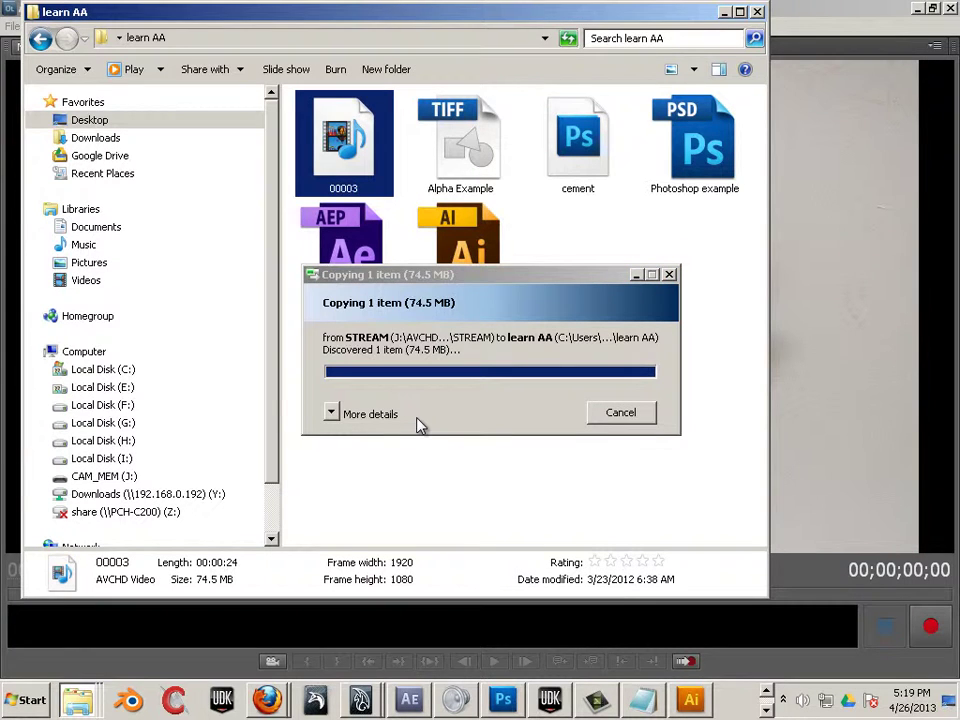
Show the Open with program list for the pasted 00003 video
right_click(358, 152)
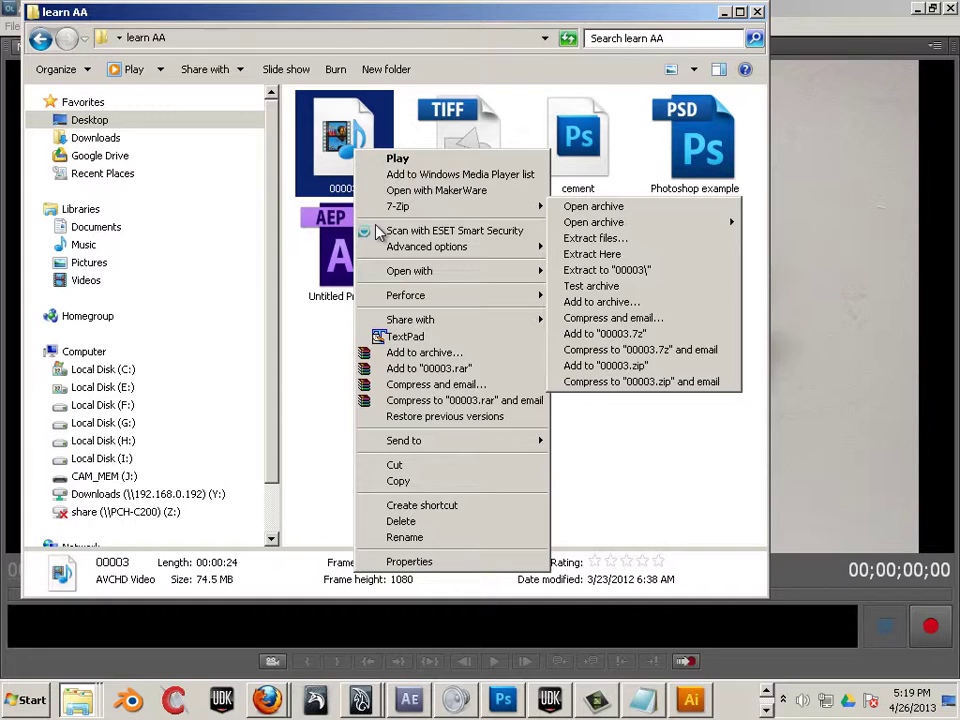
mouse_move(390, 280)
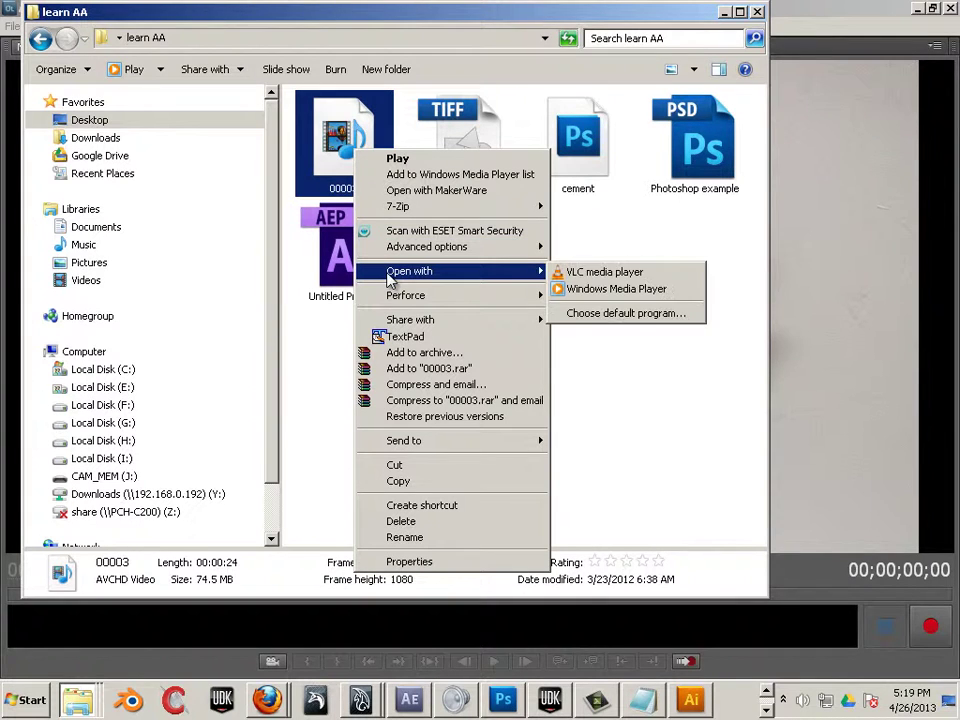
Play 00003 in VLC media player, decline the update, and pause at 00:13
click(586, 272)
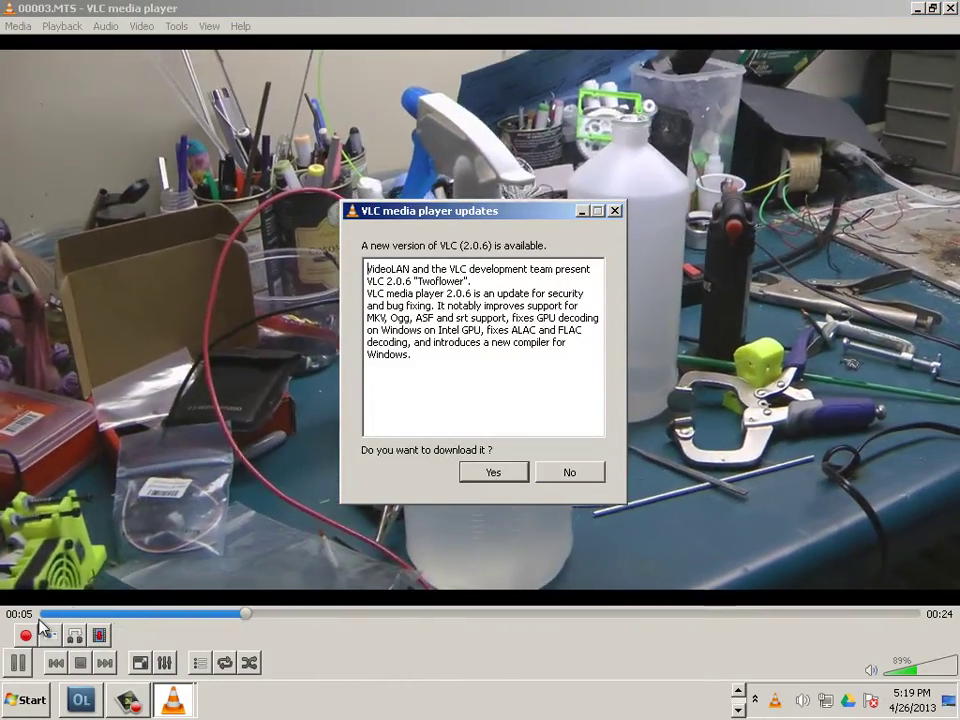
click(350, 600)
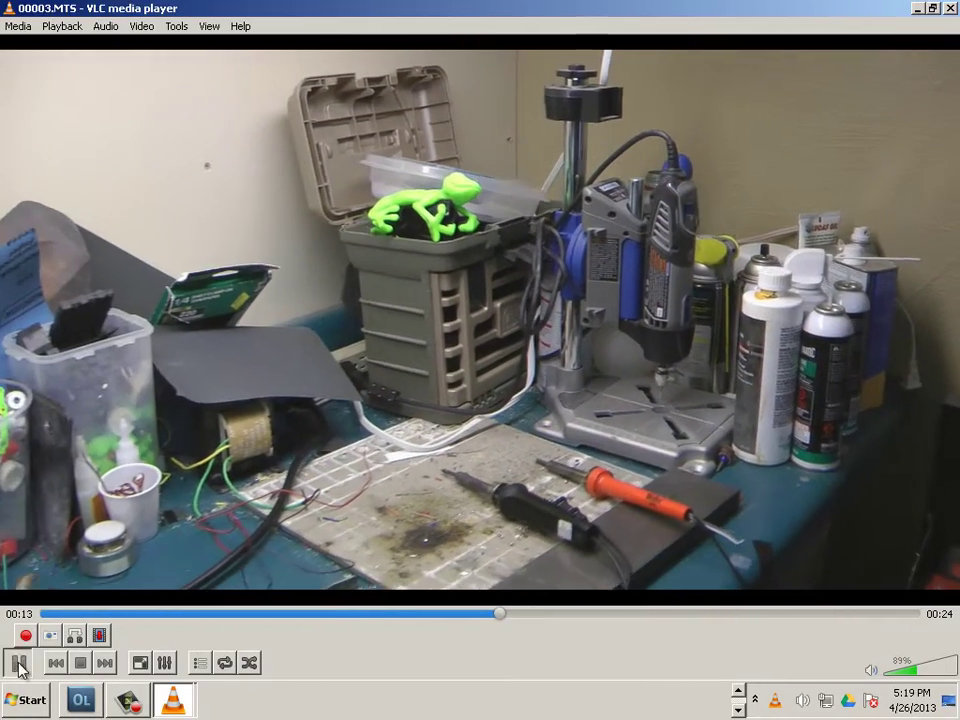
click(18, 662)
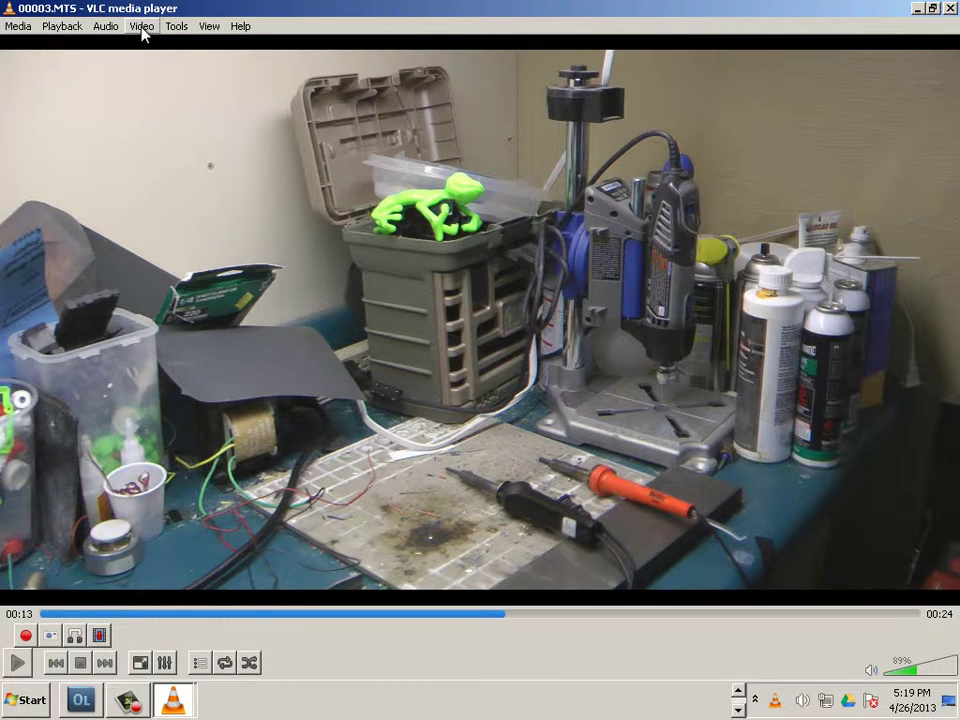
Open Media Information for the 00003.MTS playlist entry
click(199, 666)
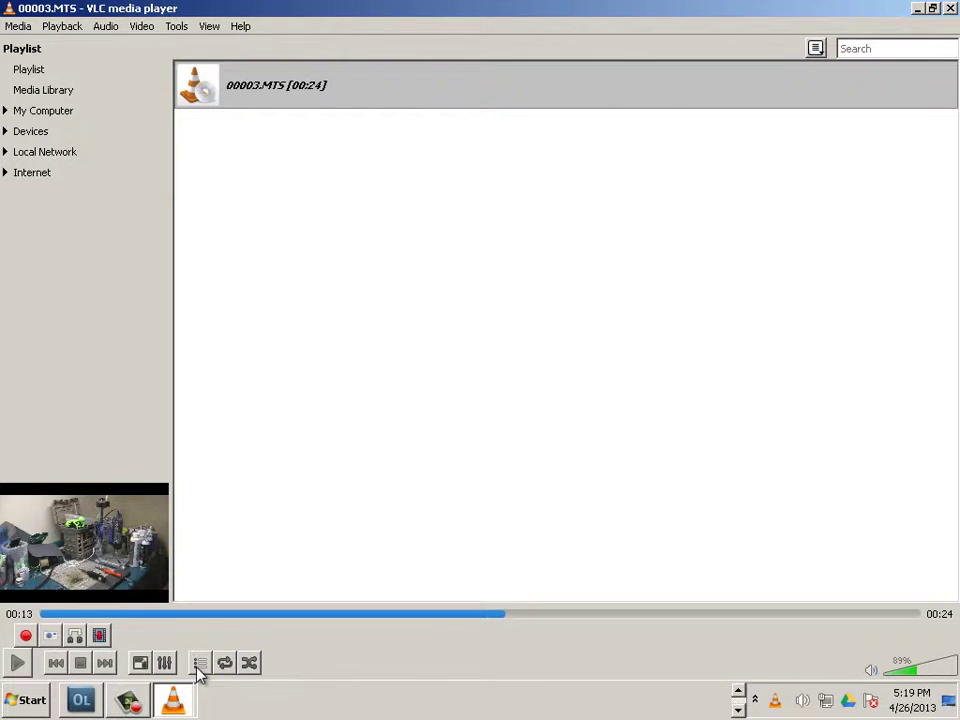
click(278, 102)
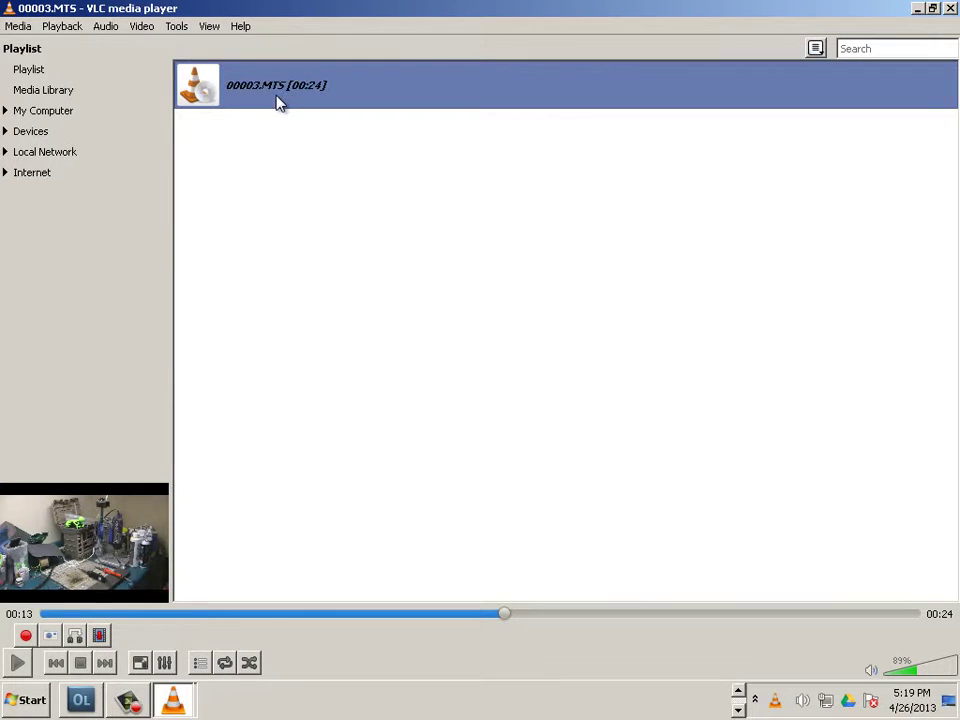
right_click(277, 97)
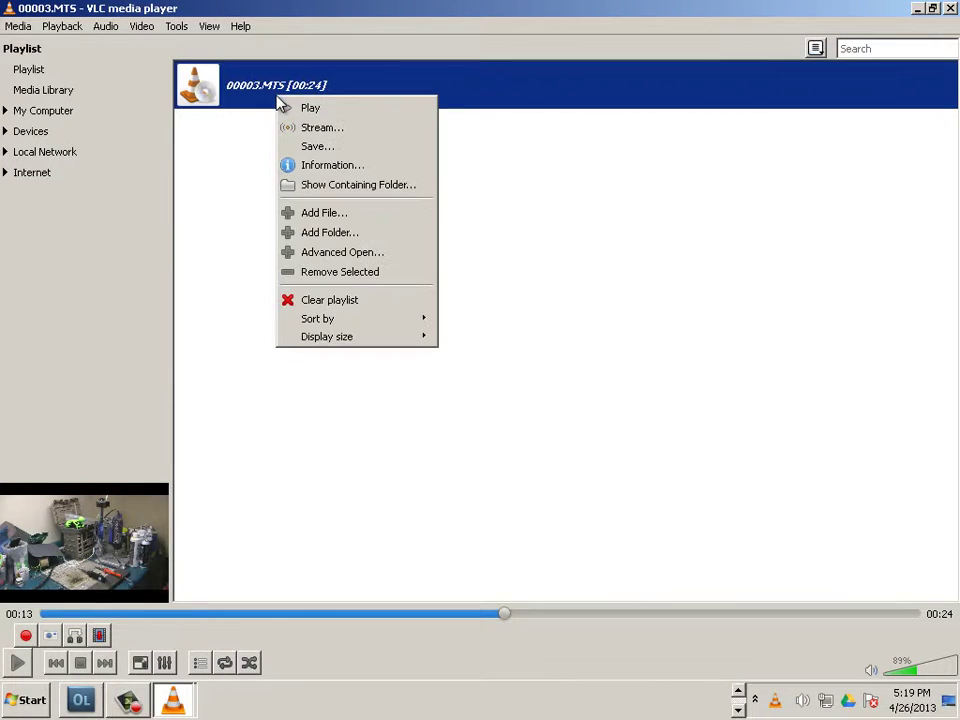
click(346, 166)
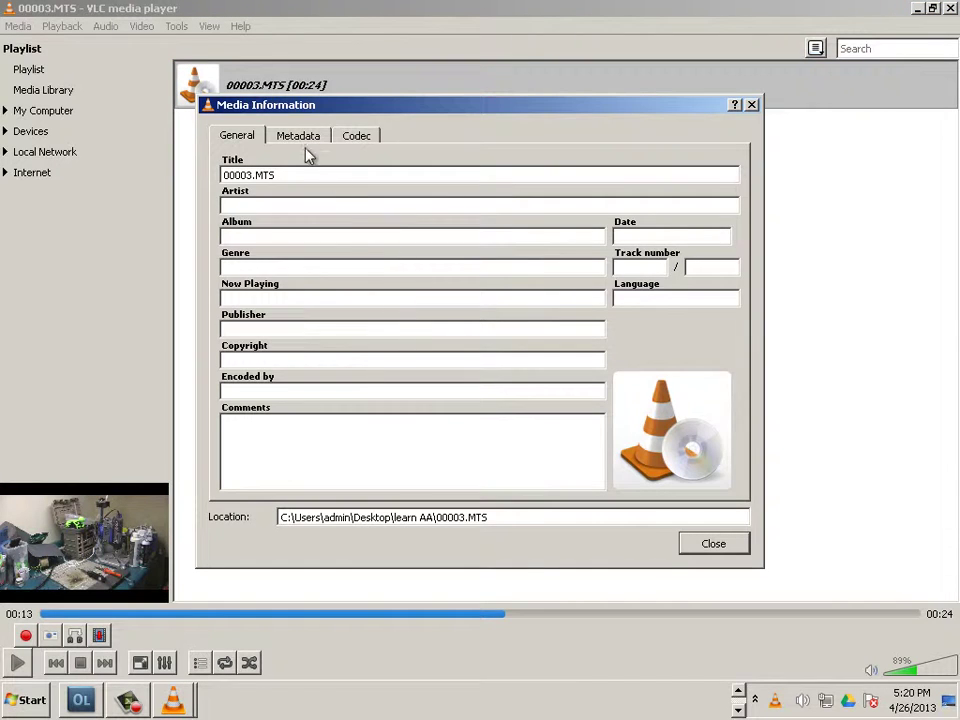
Inspect the Codec details: H264 1920x1080 at 119.88 fps, A52 48000 Hz audio, BD subtitles
click(308, 141)
click(366, 137)
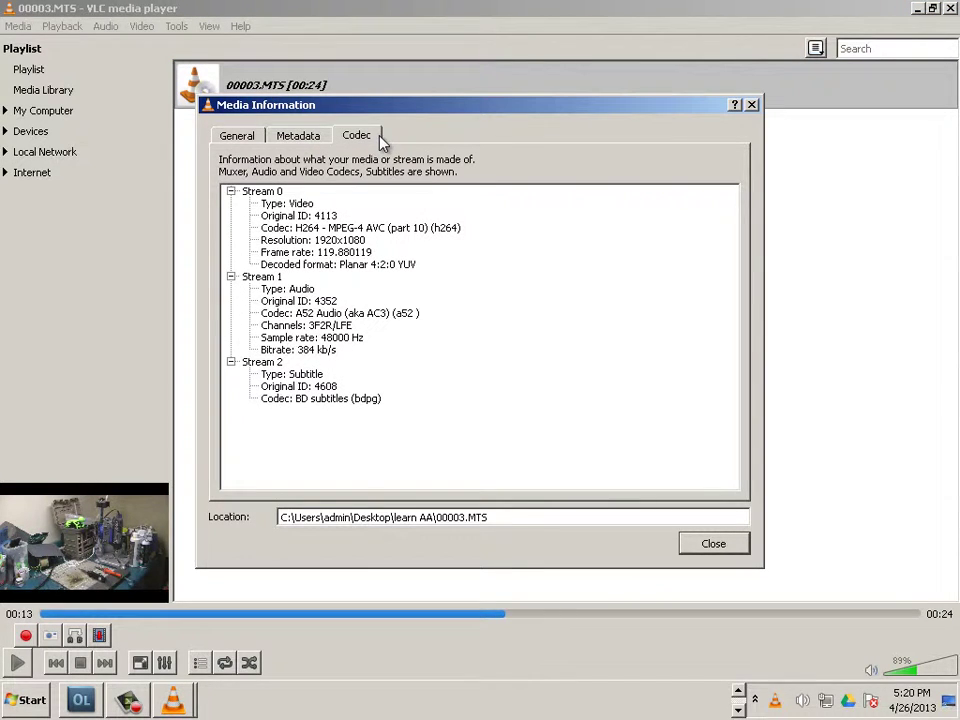
click(277, 241)
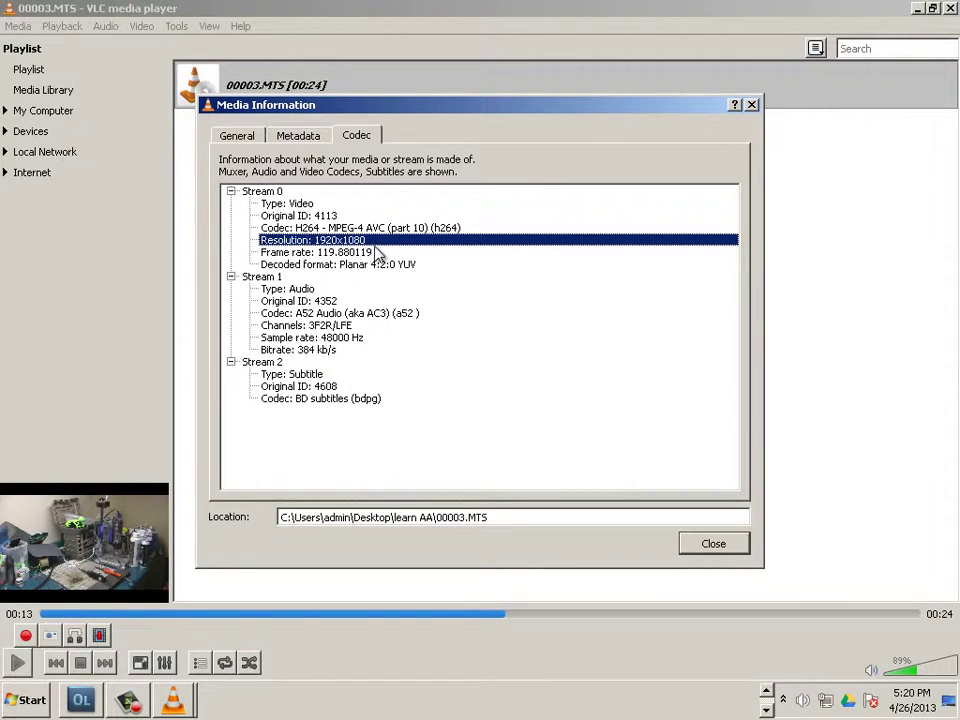
click(340, 399)
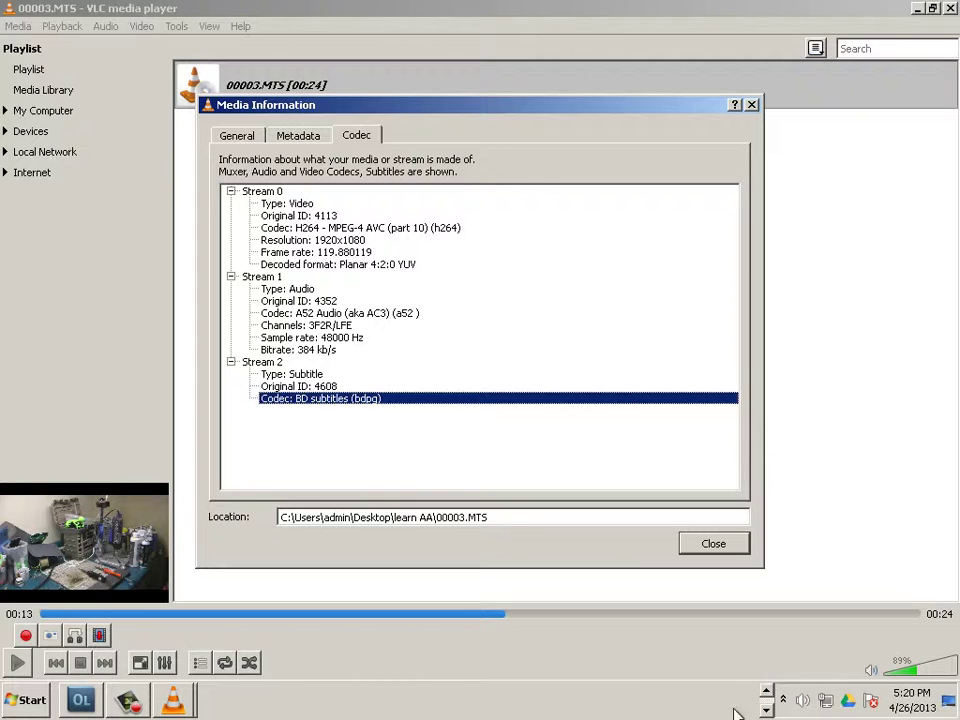
click(766, 708)
click(766, 690)
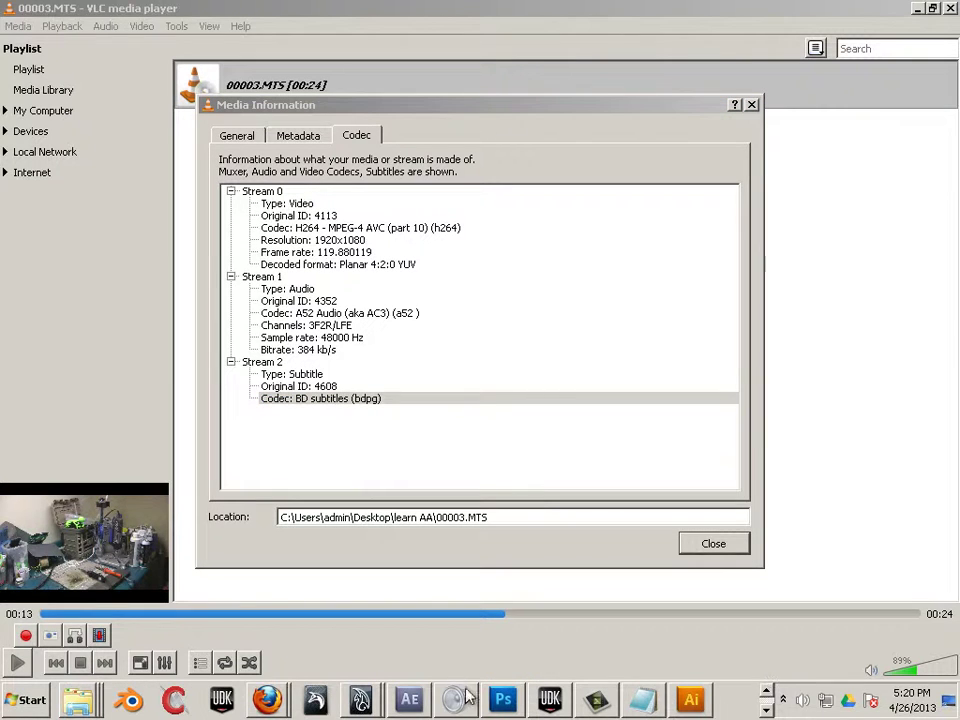
In After Effects, set up a new Custom composition at 1920×1080, 29.97 fps, and adjust its duration
click(409, 699)
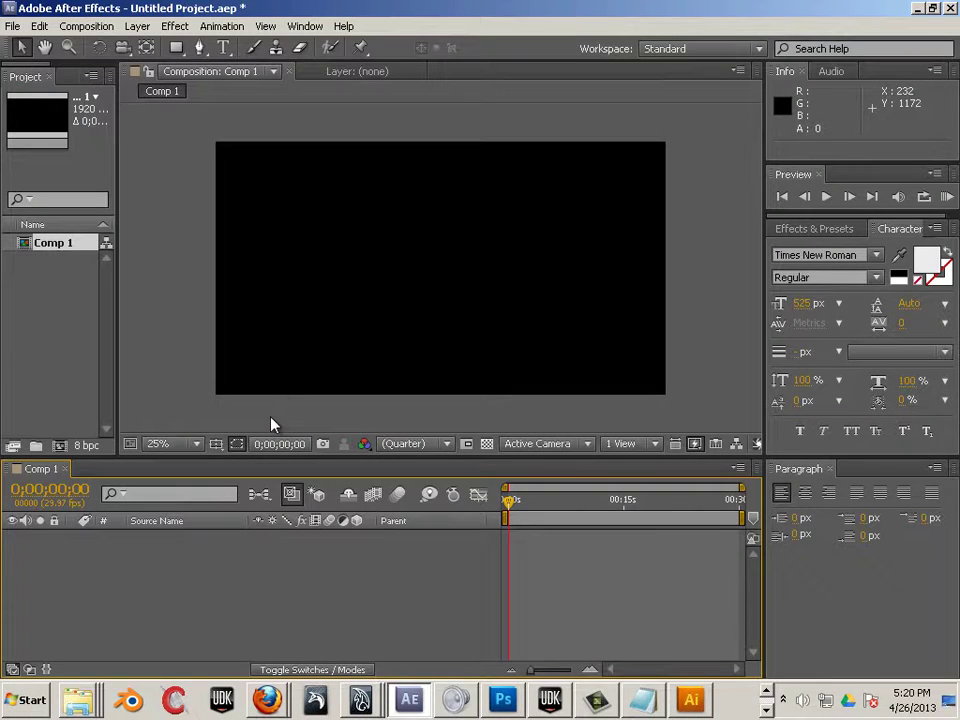
click(100, 27)
click(103, 46)
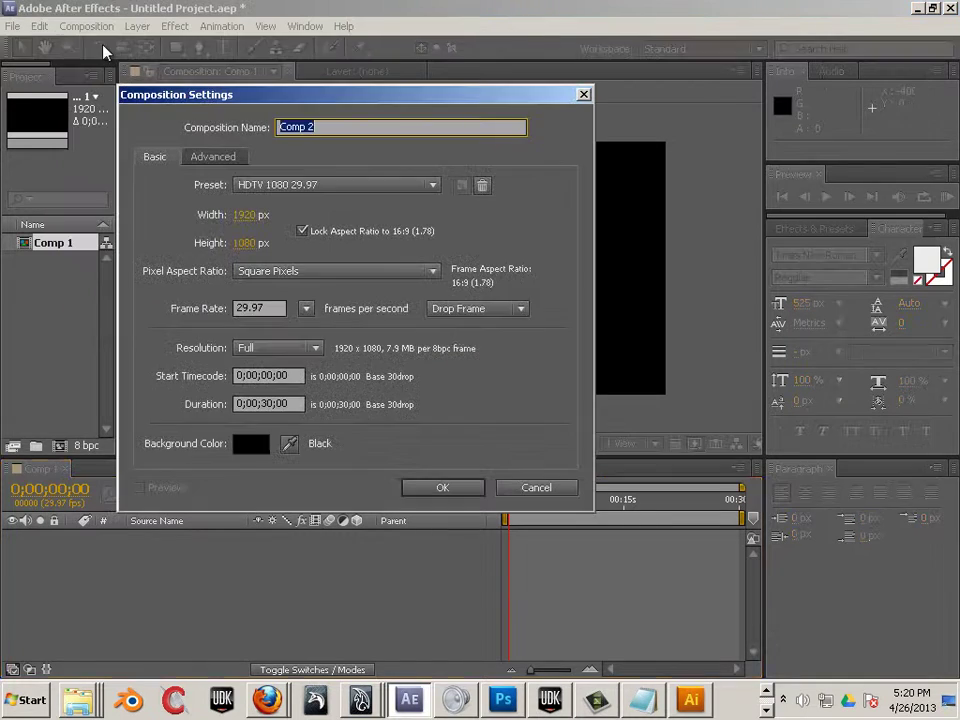
click(291, 190)
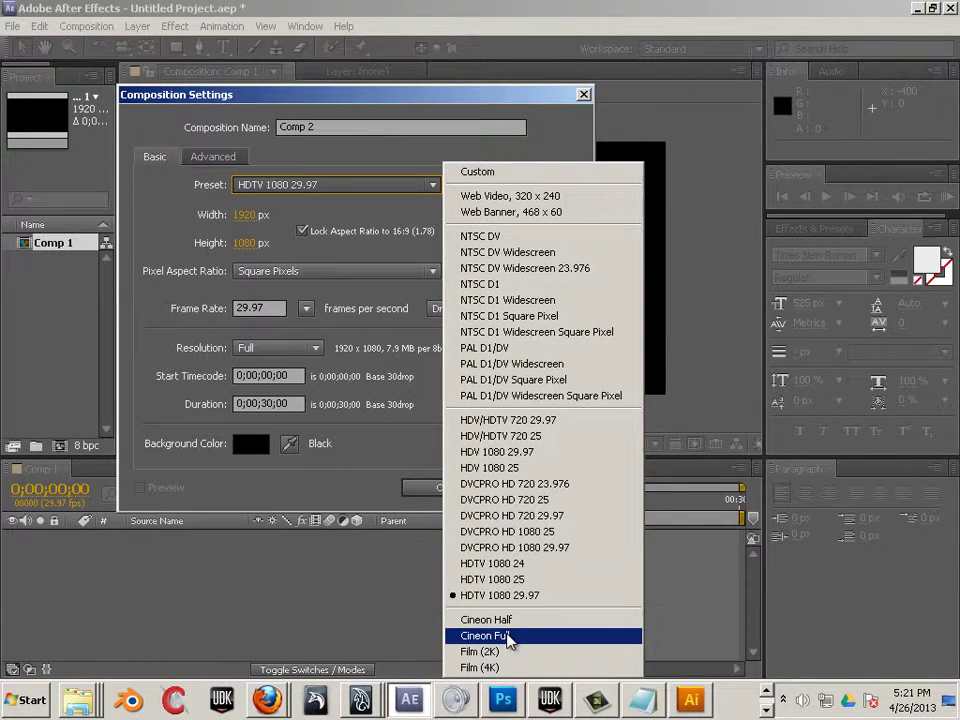
click(487, 176)
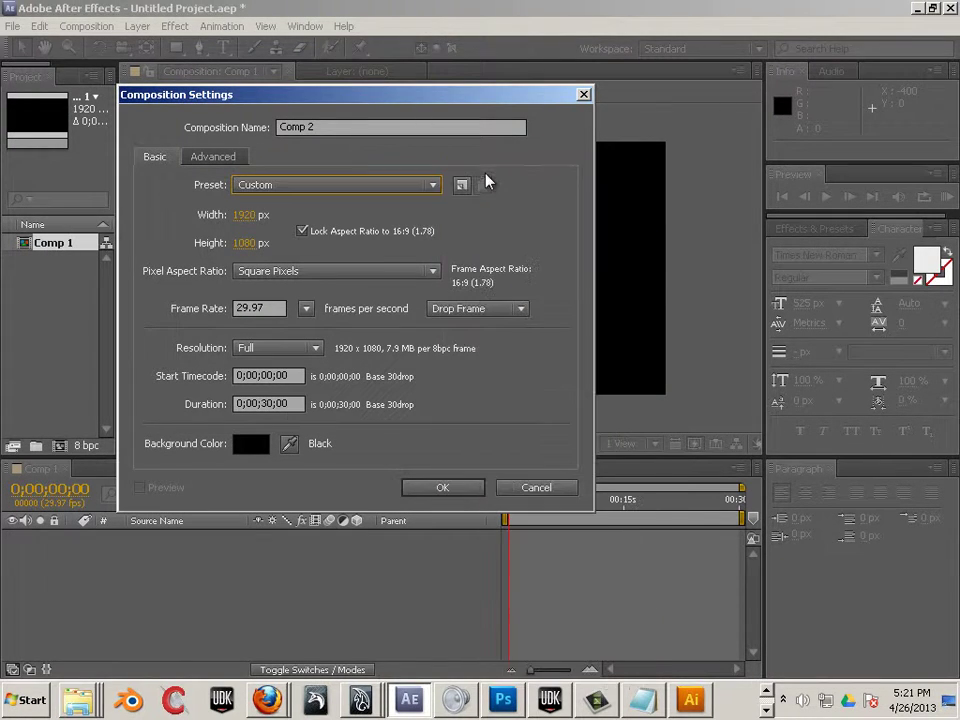
click(305, 310)
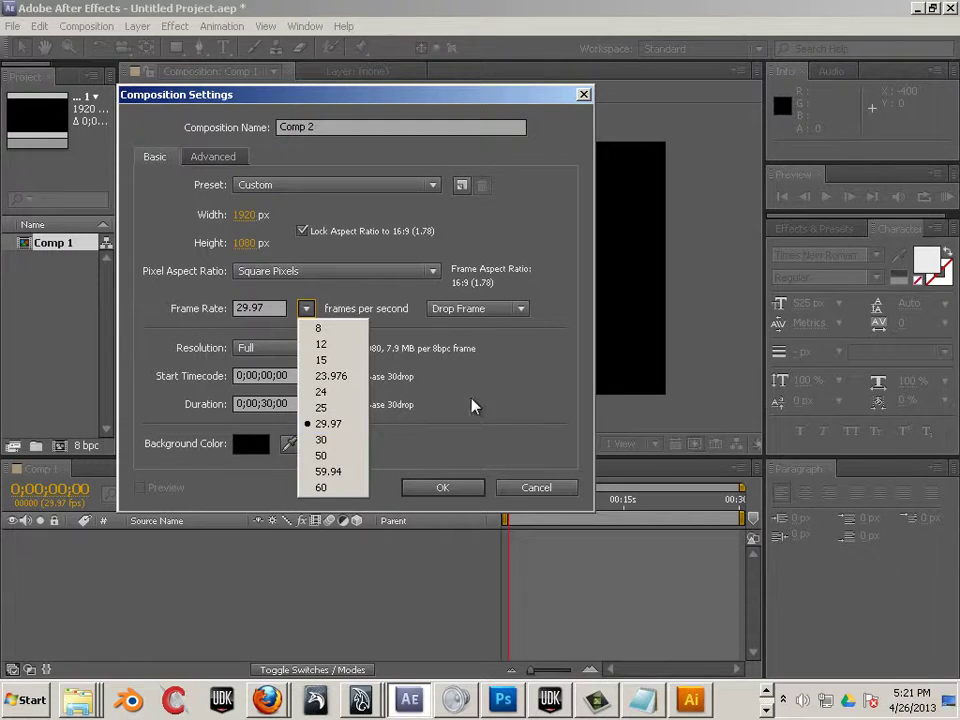
click(336, 336)
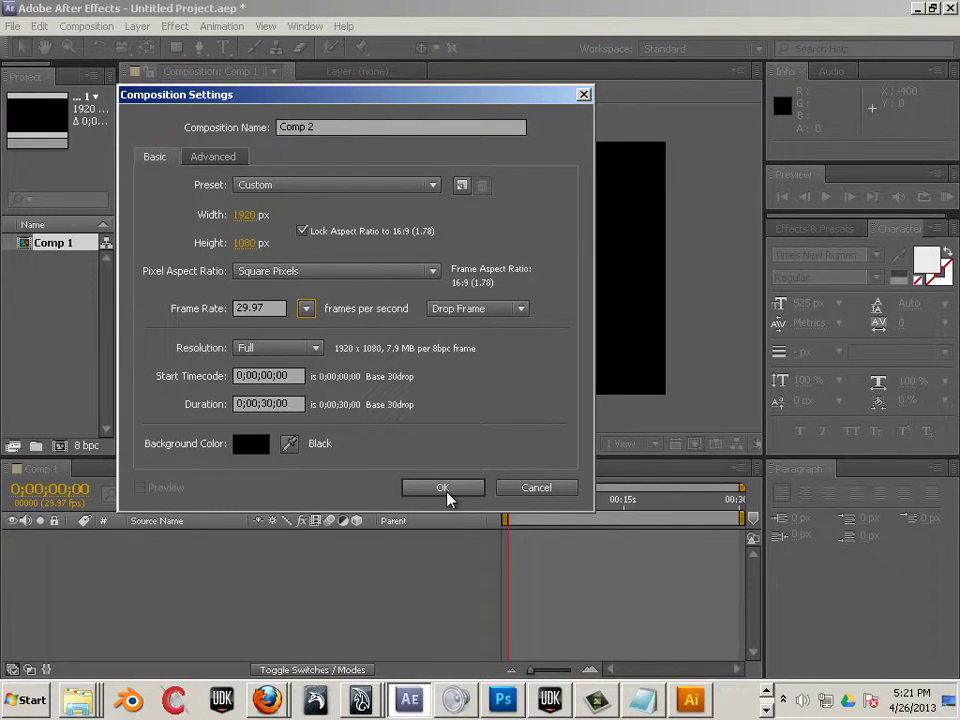
click(291, 404)
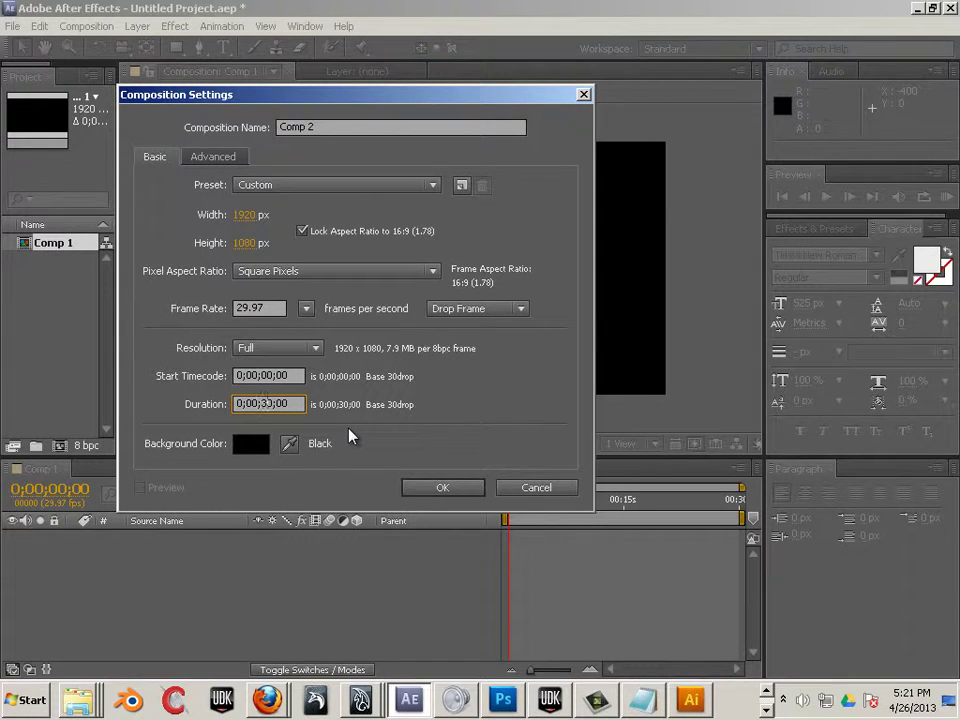
Create Comp 2, widen the Project panel, and select Comp 1
click(446, 489)
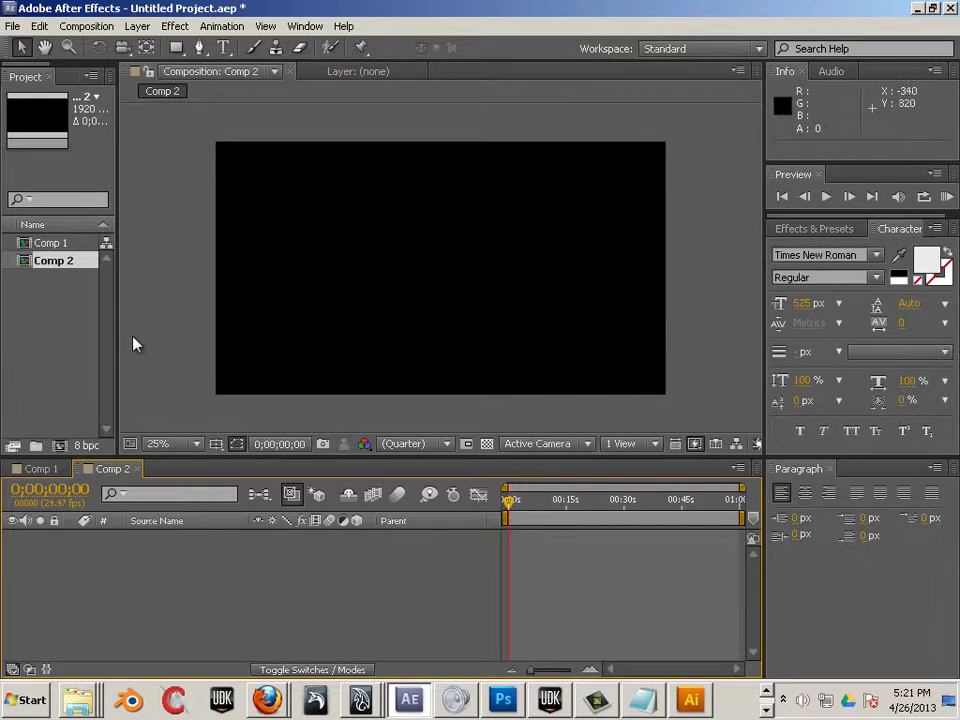
drag(119, 314, 295, 333)
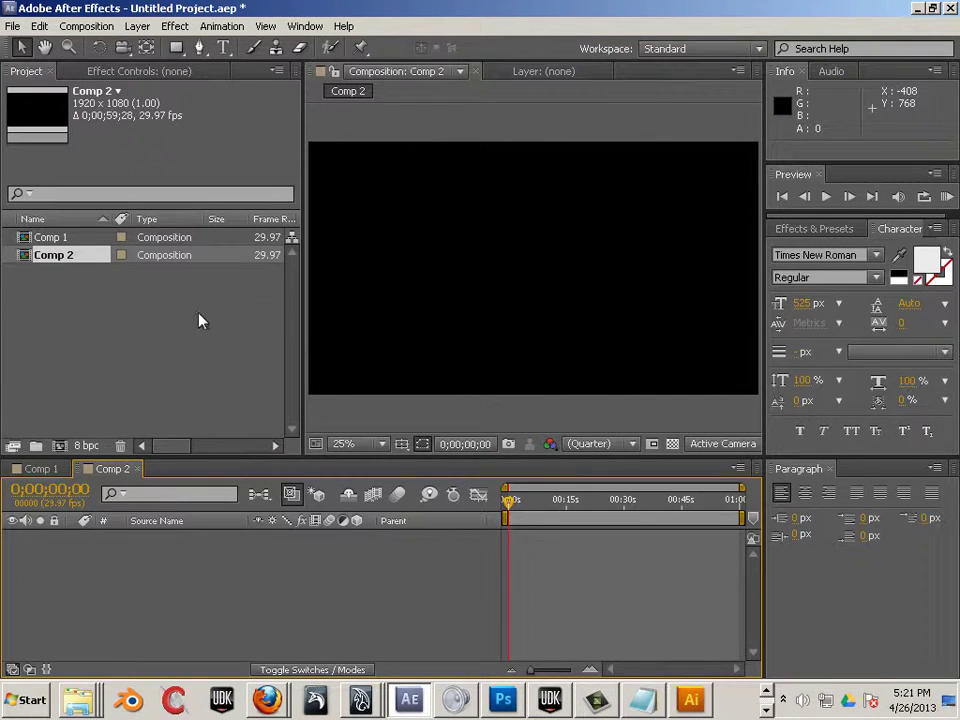
click(75, 237)
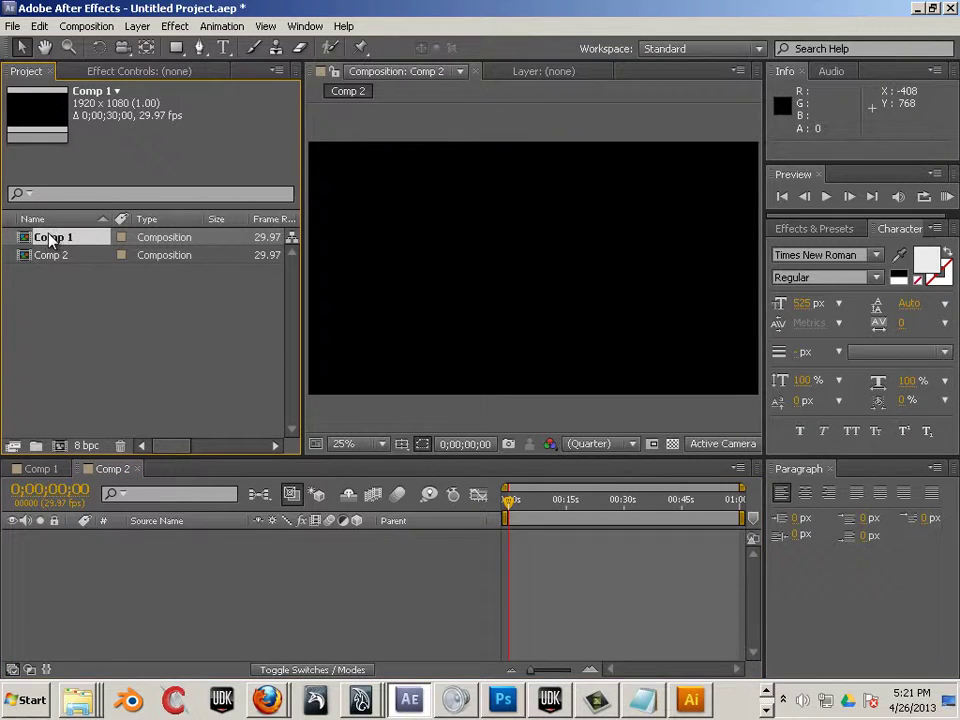
right_click(26, 237)
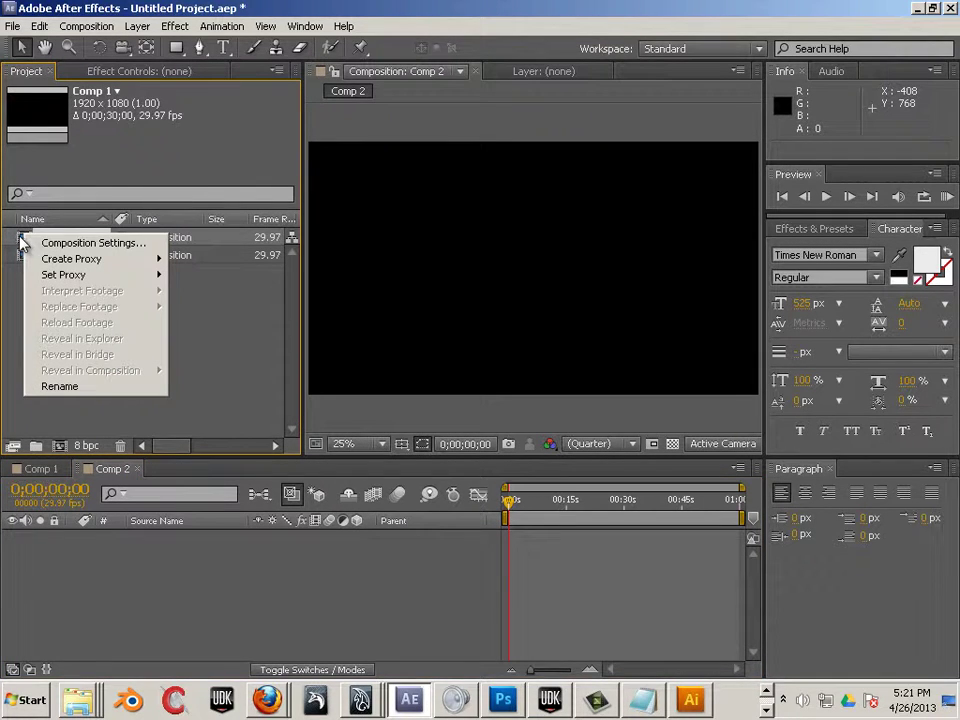
click(22, 240)
Delete Comp 1 and open Comp 2 for editing
right_click(25, 241)
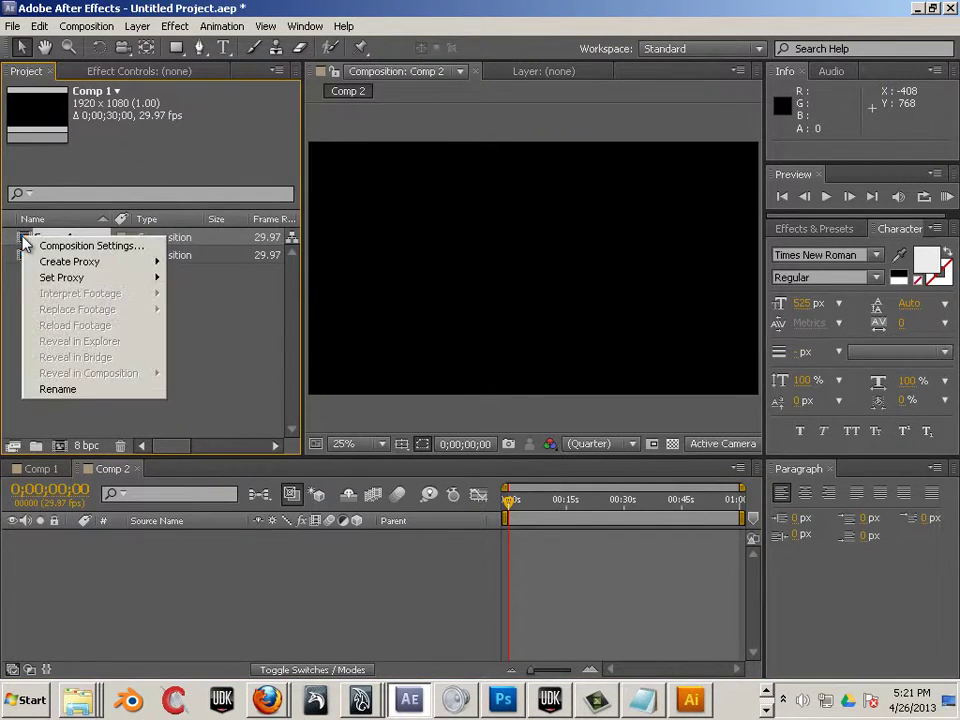
click(20, 240)
click(20, 238)
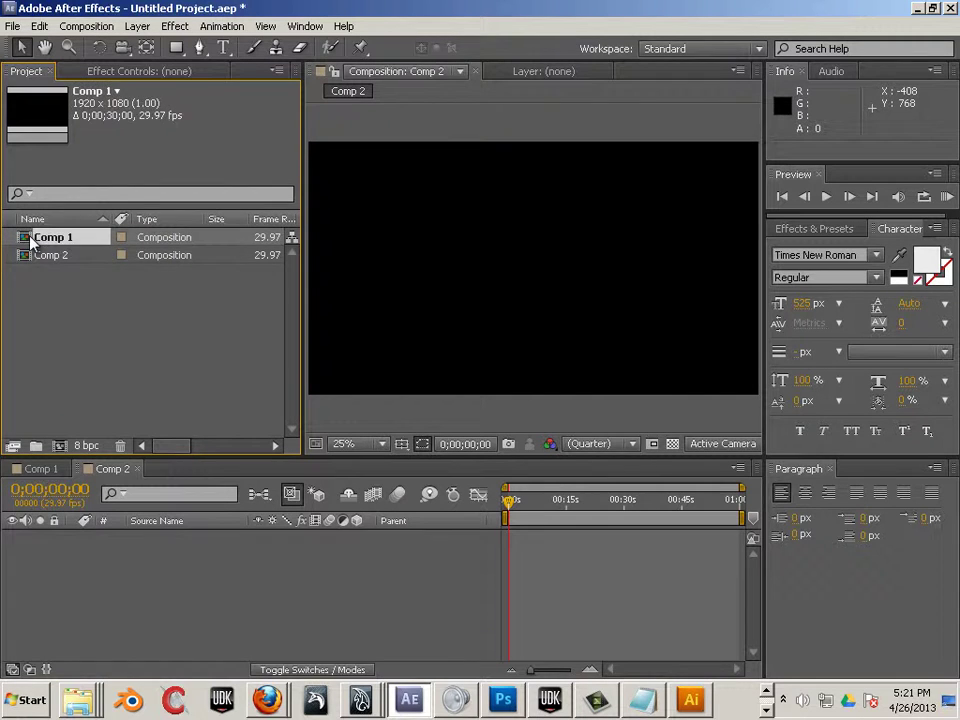
key(Delete)
click(27, 244)
double_click(27, 244)
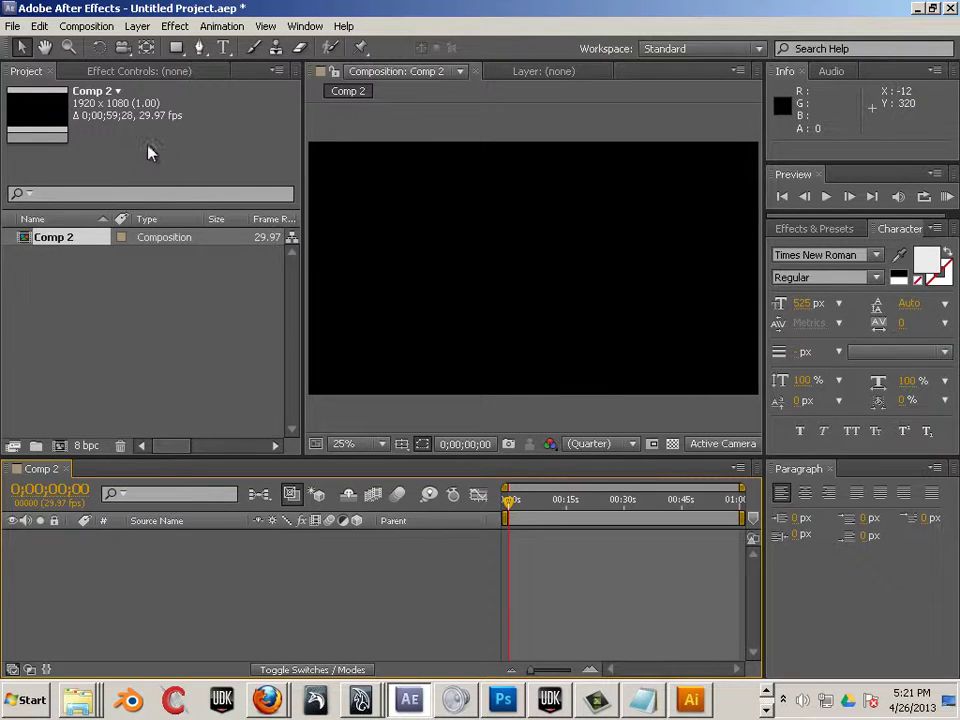
Import the 00003.MTS clip into the project via File > Import > File
click(13, 26)
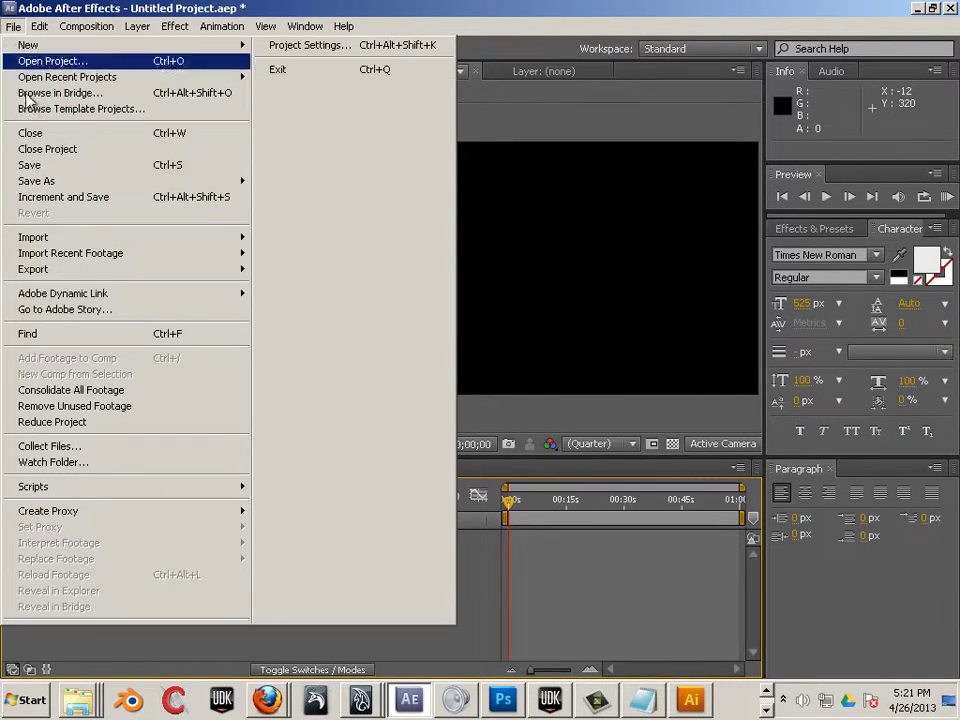
mouse_move(118, 241)
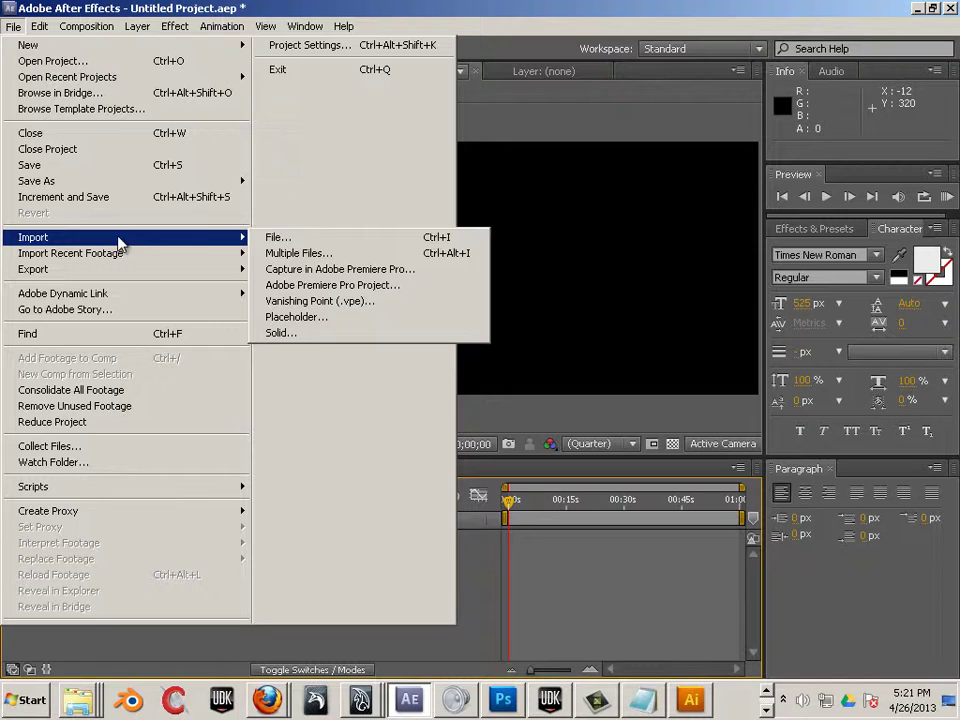
click(287, 241)
click(150, 140)
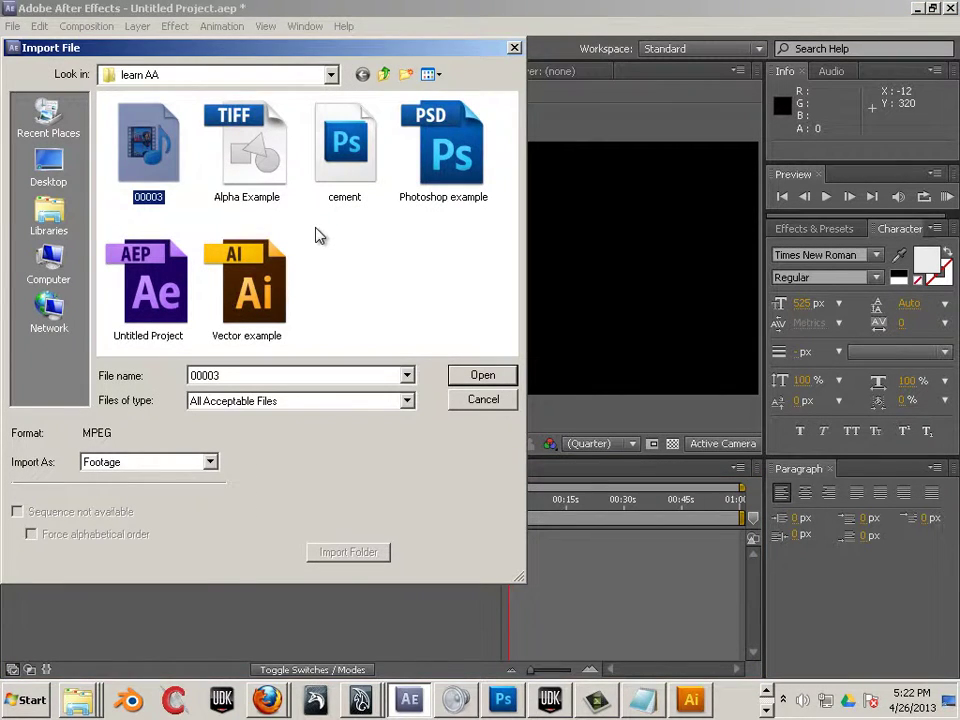
double_click(141, 148)
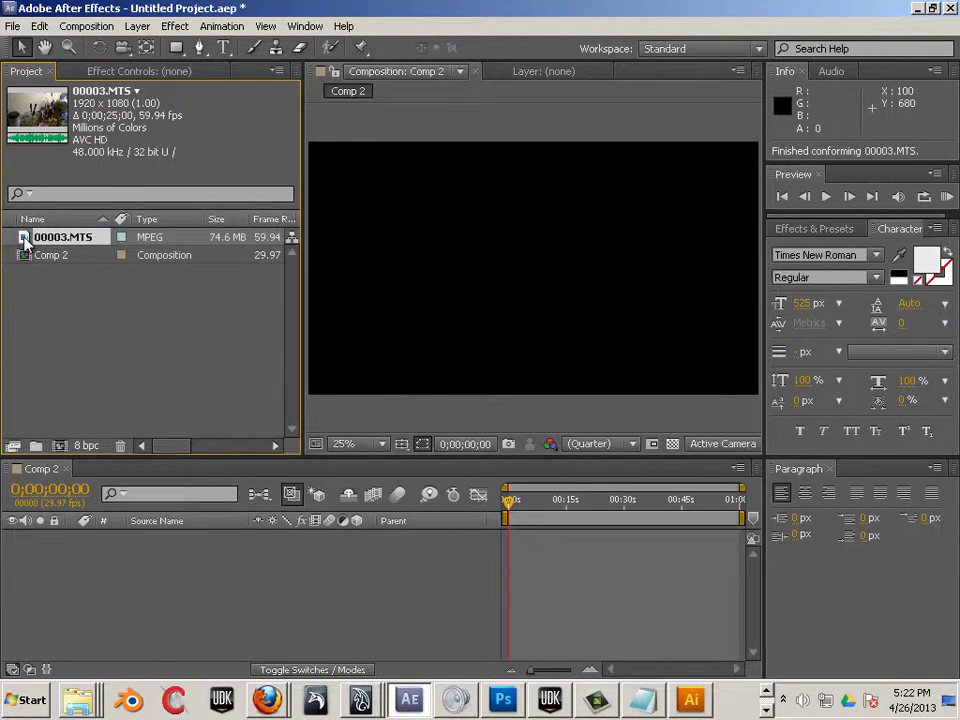
Place 00003.MTS into Comp 2 and preview it from about one second in
drag(23, 240, 531, 283)
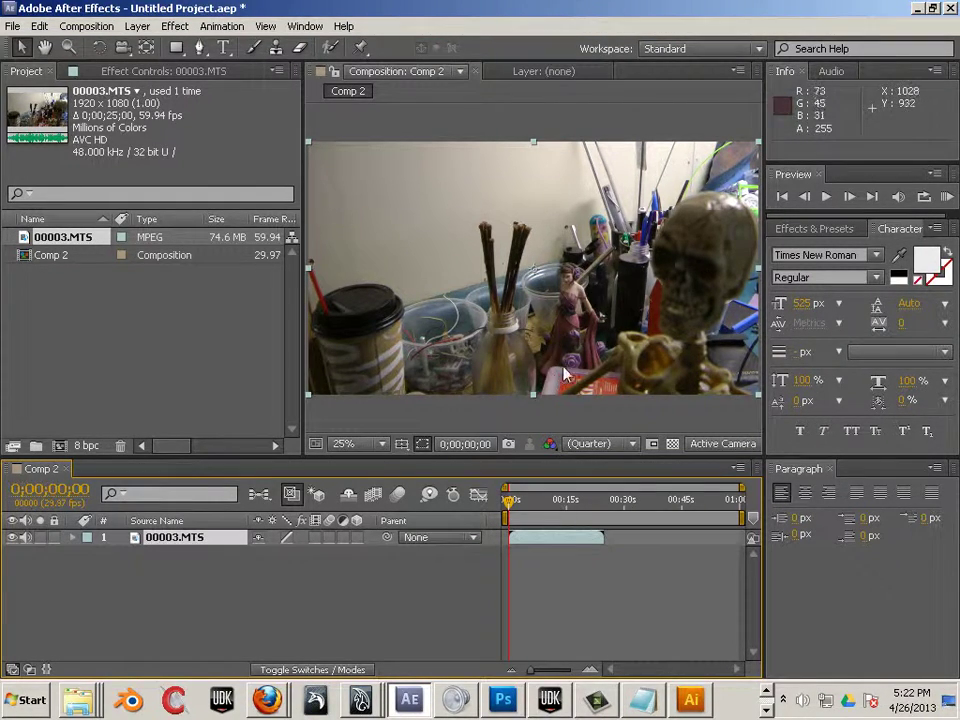
mouse_move(509, 499)
mouse_down()
mouse_move(521, 504)
mouse_move(507, 510)
mouse_up()
key(space)
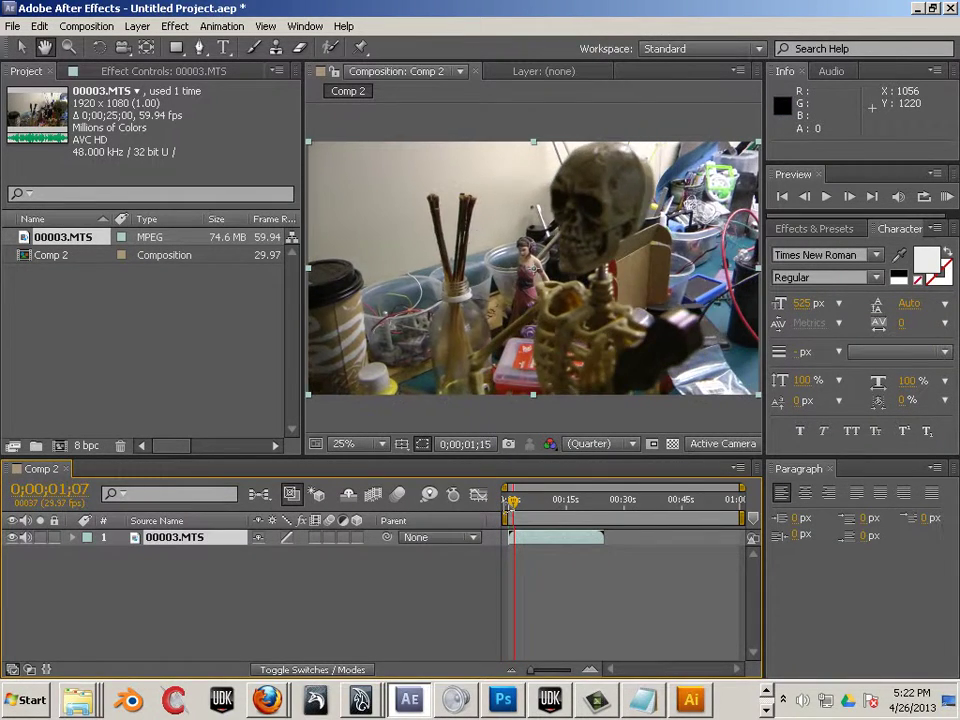